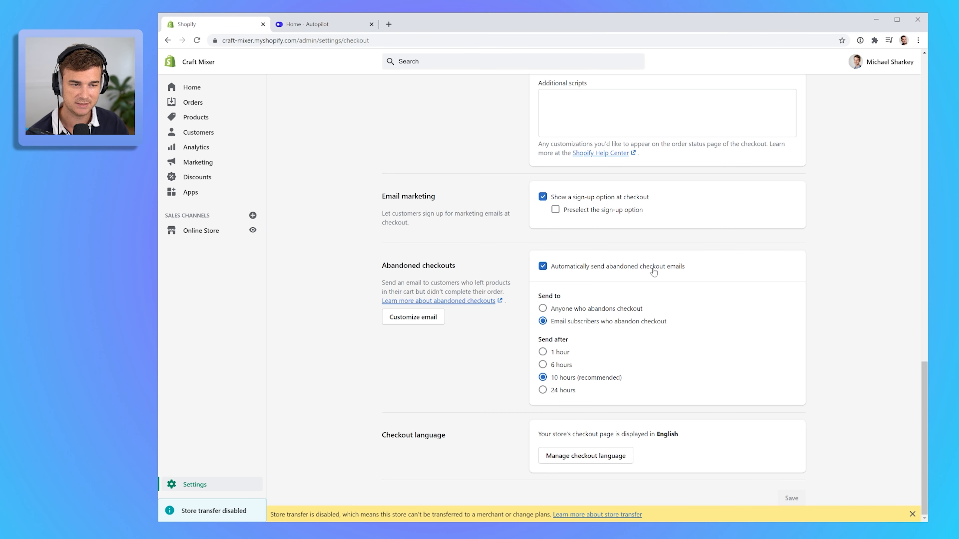
# - Turn off automatically sending abandoned checkout emails in the store's checkout settings and save
pyautogui.click(543, 266)
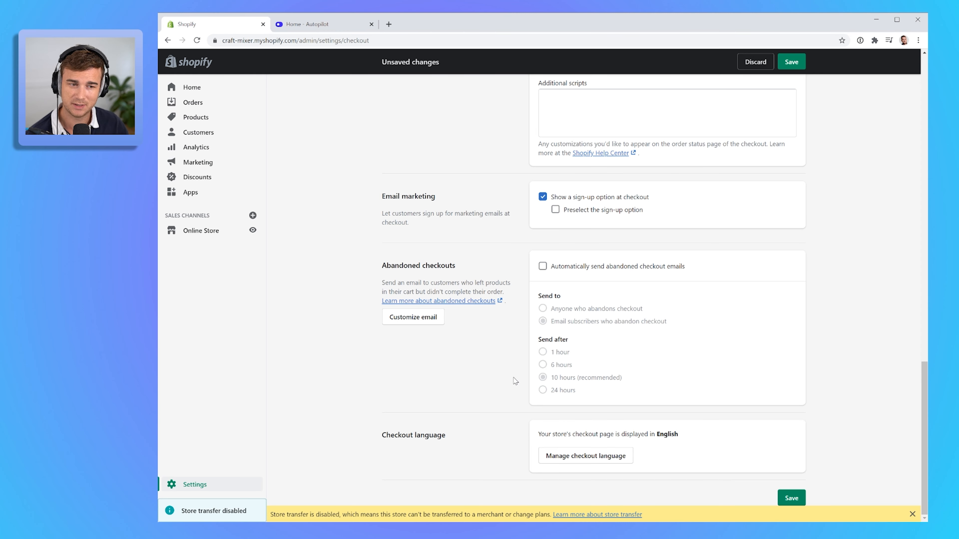
pyautogui.click(791, 498)
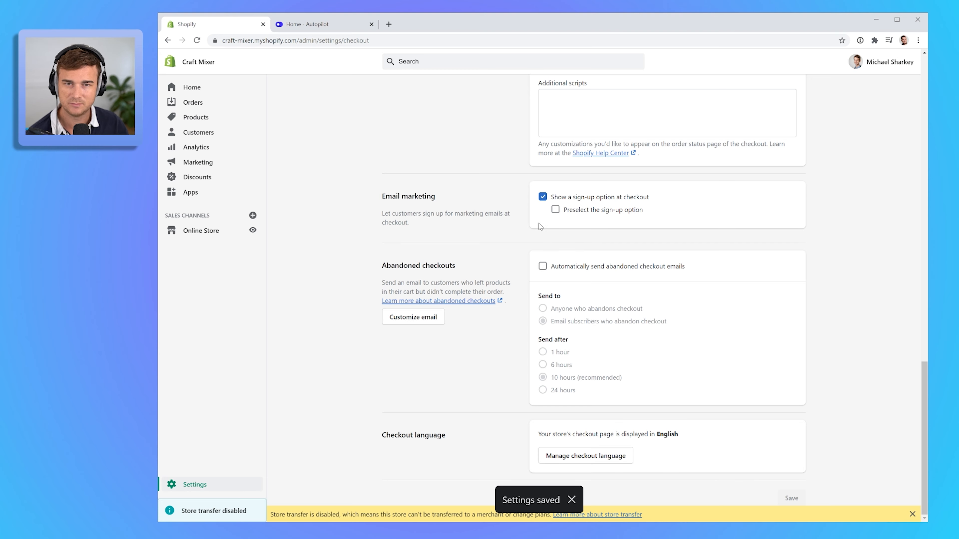
# - Switch to Autopilot and open the Abandon cart recovery campaign from the home page
pyautogui.click(327, 26)
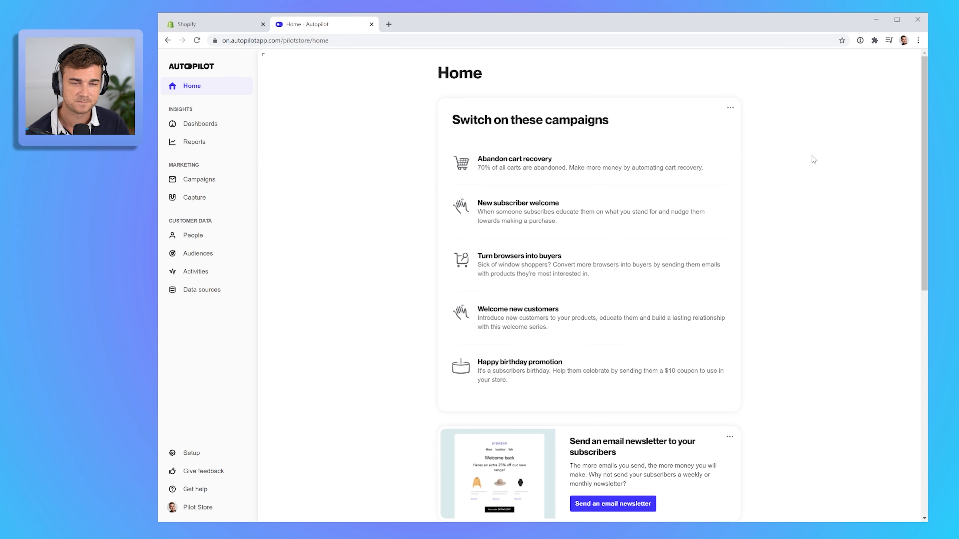
pyautogui.click(514, 168)
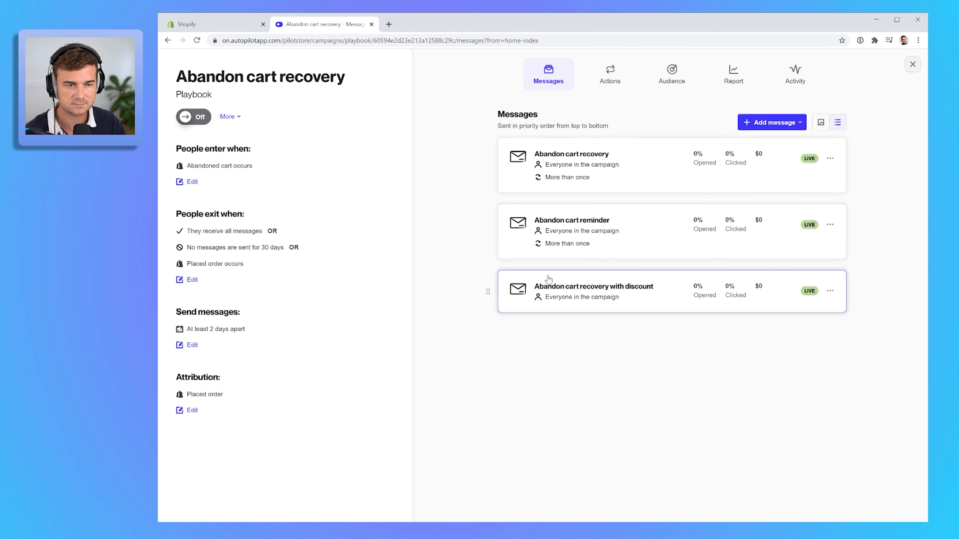
# - Open the Abandon cart recovery email and read through its preview
pyautogui.click(587, 148)
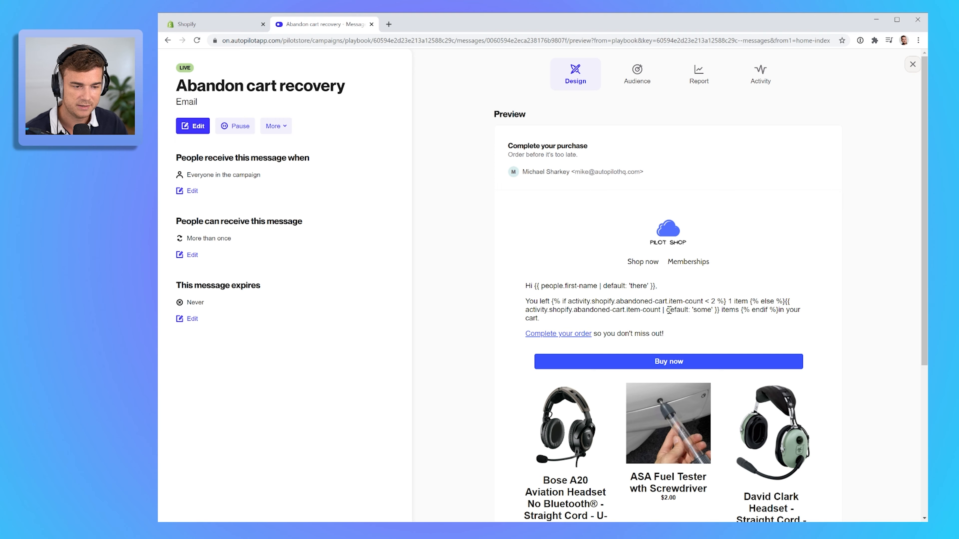
pyautogui.scroll(-5, 658, 337)
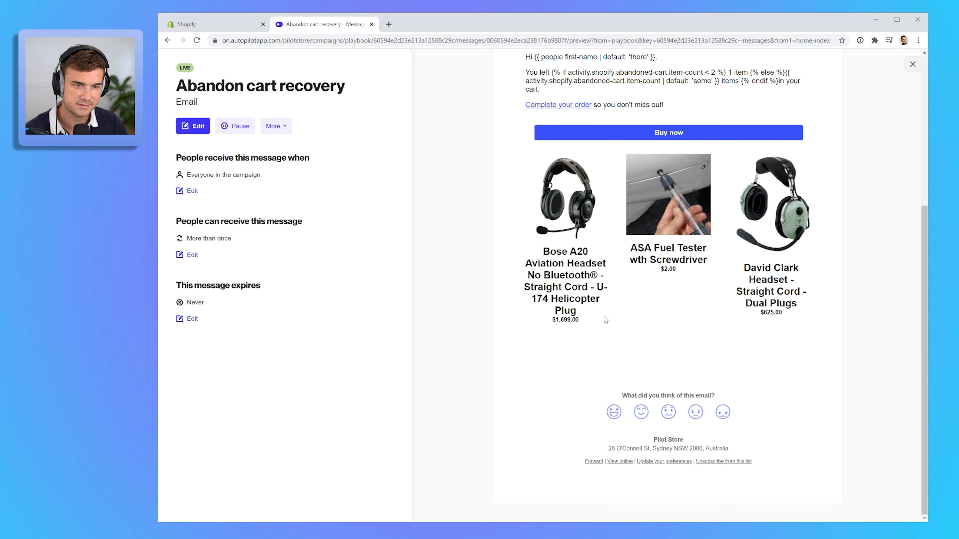
pyautogui.scroll(5, 606, 325)
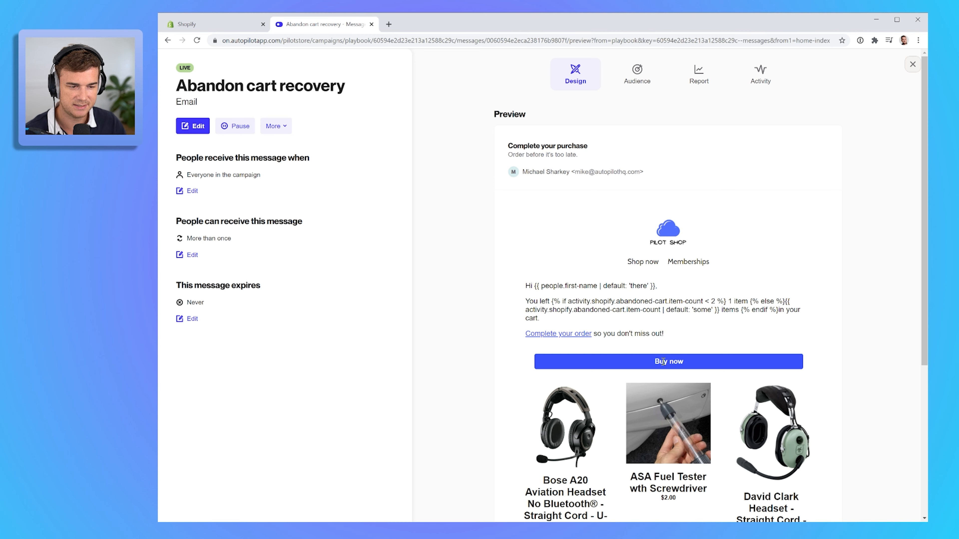
pyautogui.scroll(-3, 685, 356)
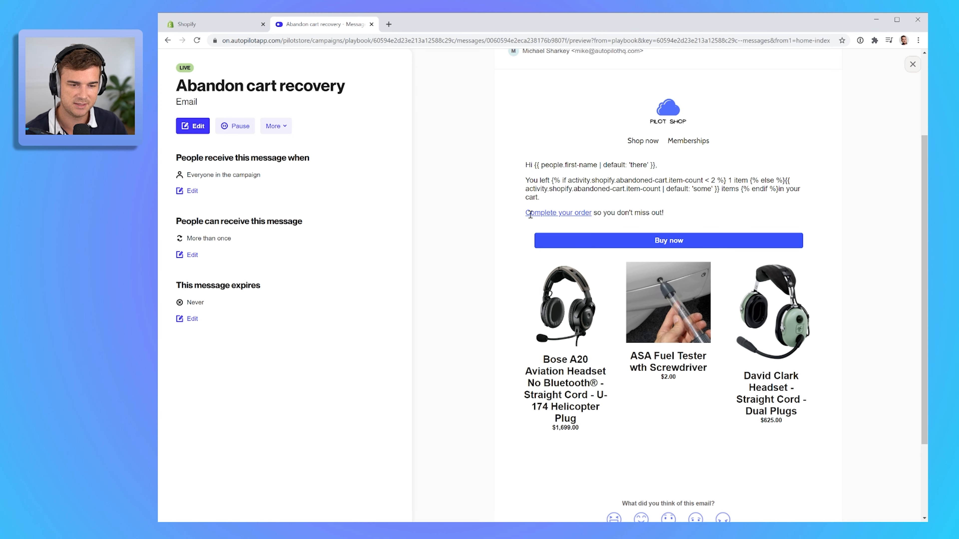
pyautogui.scroll(3, 686, 305)
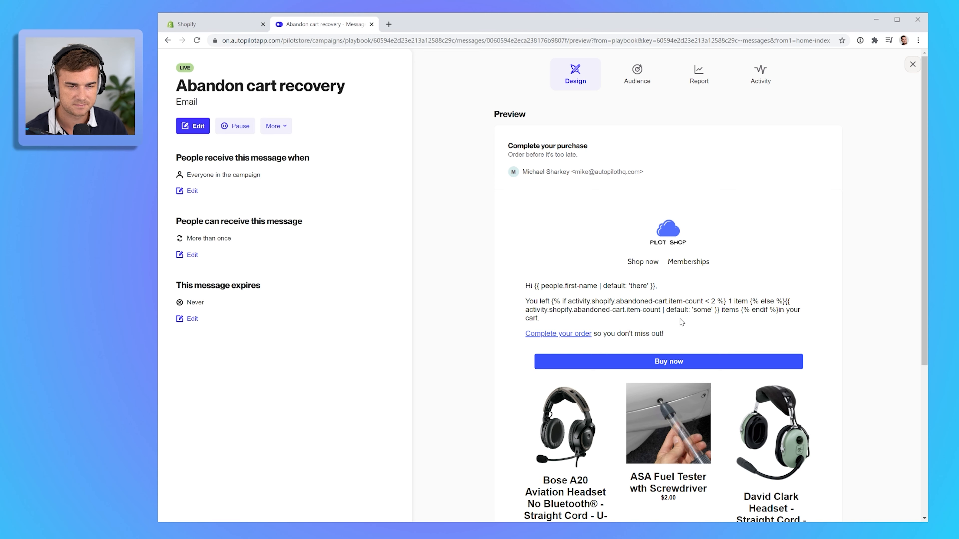
# - Edit the email, go to its design, and inspect the abandoned cart product block's configuration
pyautogui.click(190, 130)
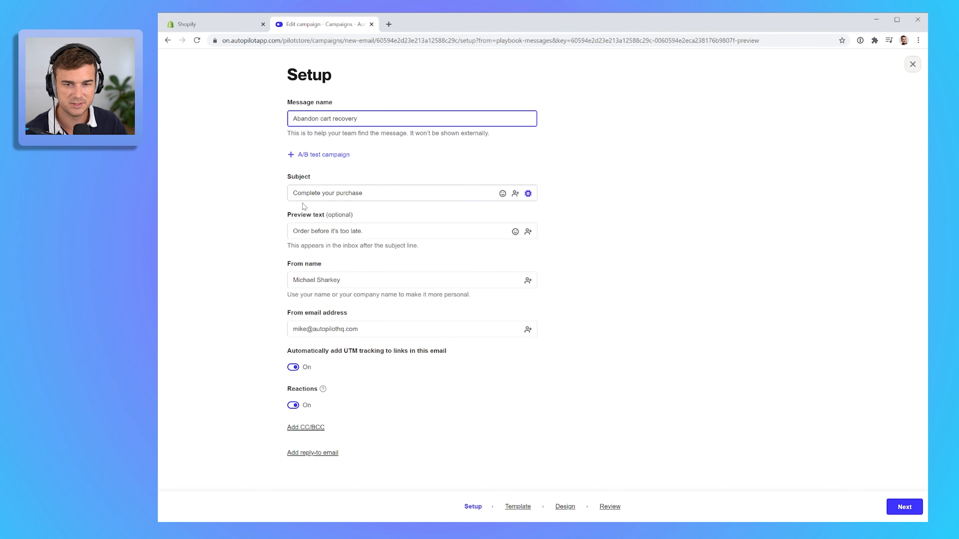
pyautogui.click(560, 507)
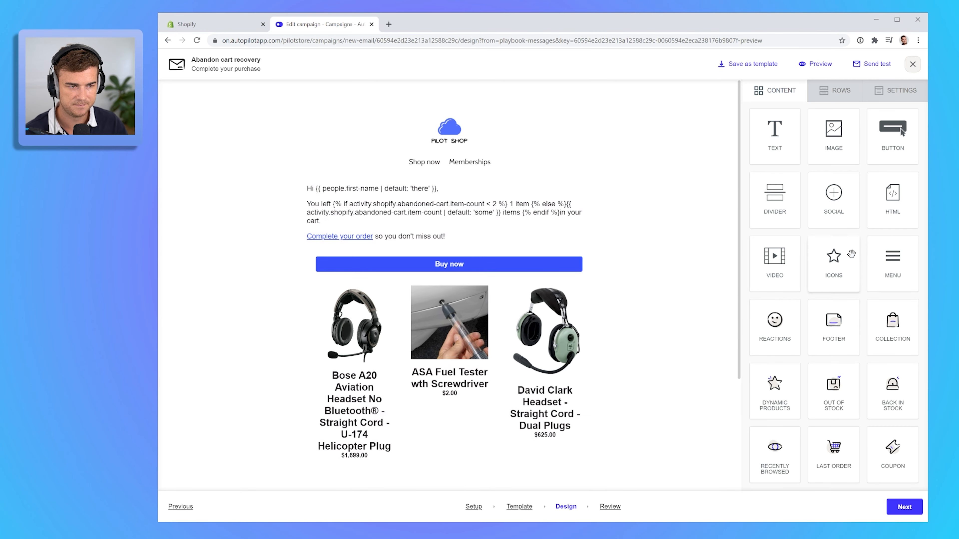
pyautogui.scroll(-2, 868, 378)
pyautogui.moveTo(775, 451)
pyautogui.mouseDown()
pyautogui.moveTo(574, 358)
pyautogui.moveTo(795, 441)
pyautogui.moveTo(780, 442)
pyautogui.mouseUp()
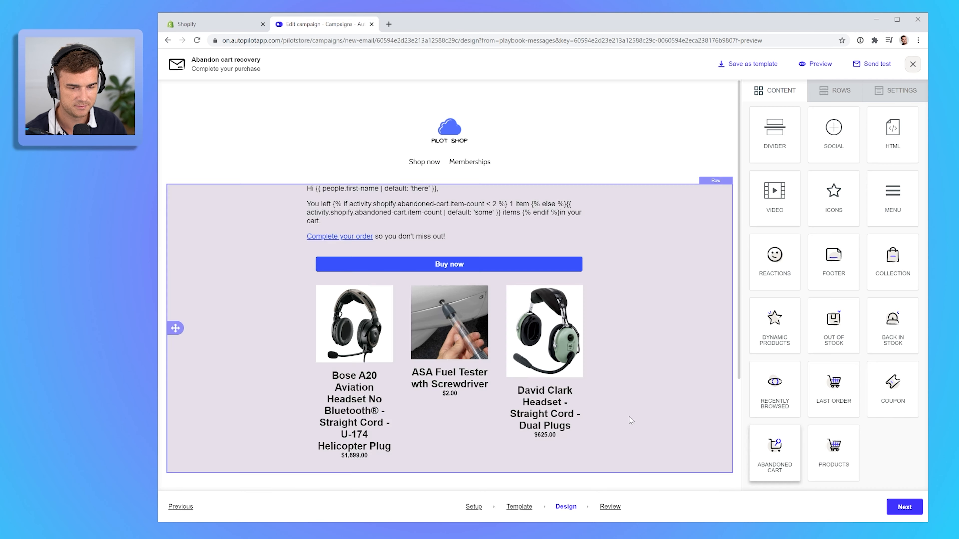
pyautogui.click(412, 329)
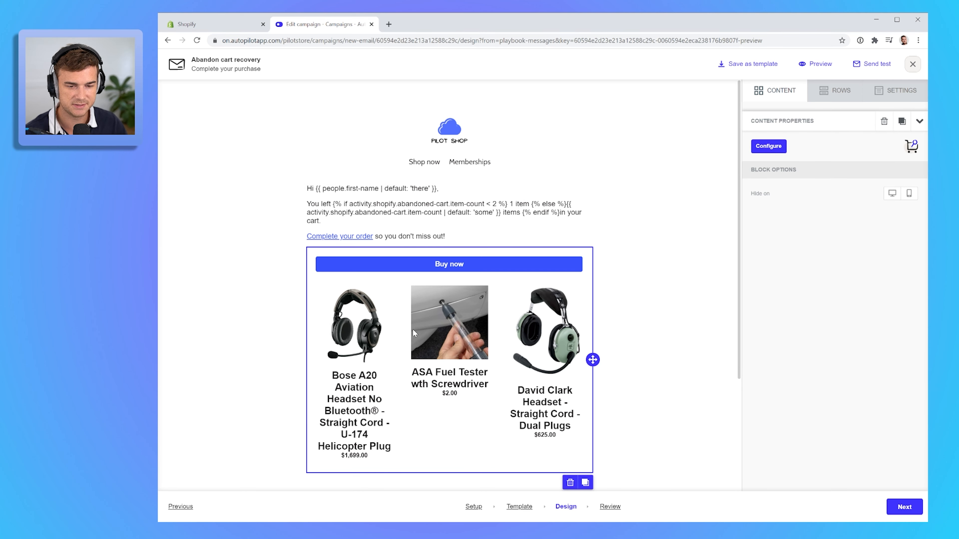
pyautogui.click(768, 146)
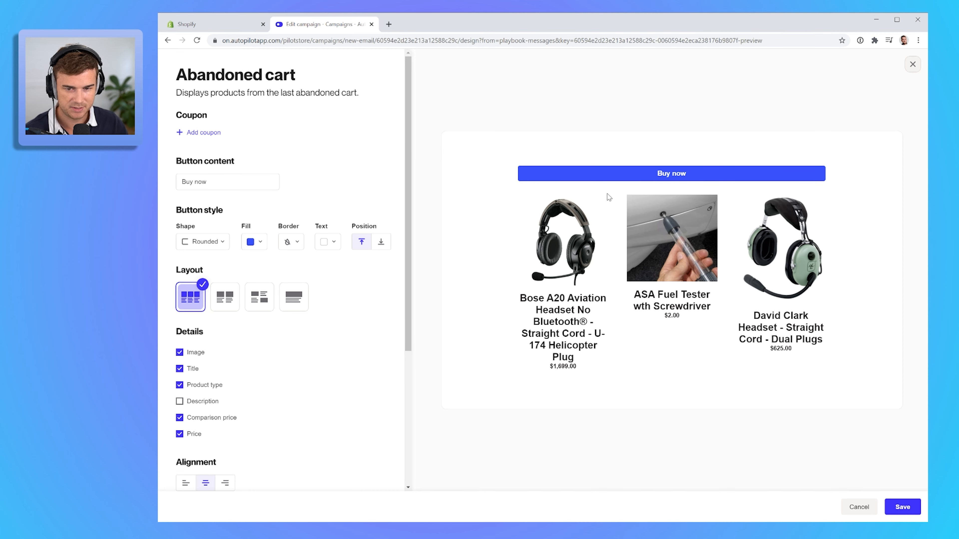
pyautogui.scroll(-5, 354, 358)
pyautogui.scroll(5, 245, 272)
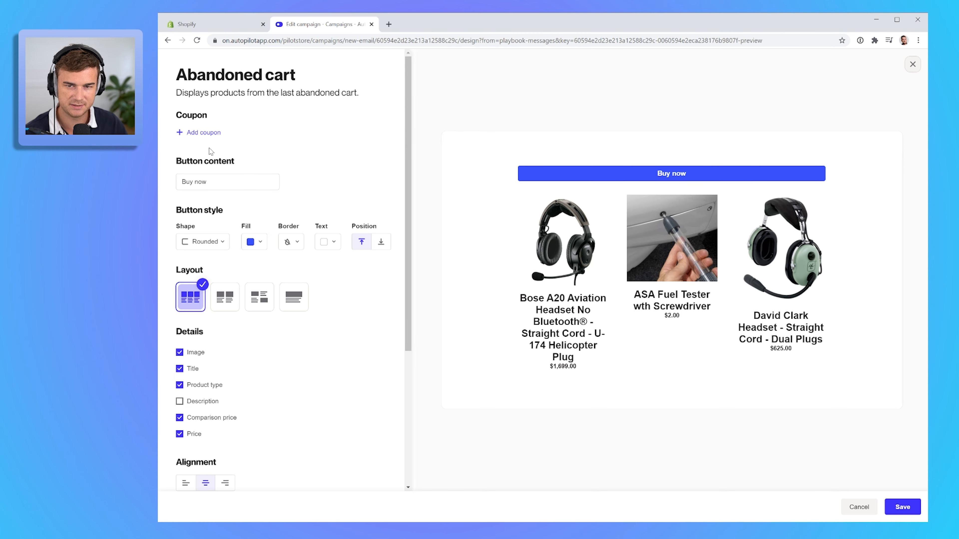
pyautogui.scroll(-2, 364, 302)
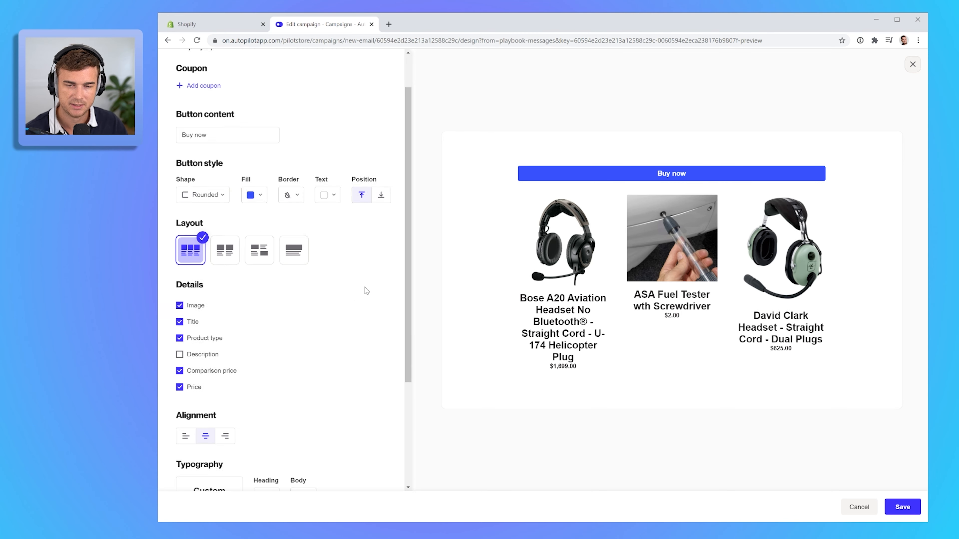
pyautogui.scroll(2, 354, 247)
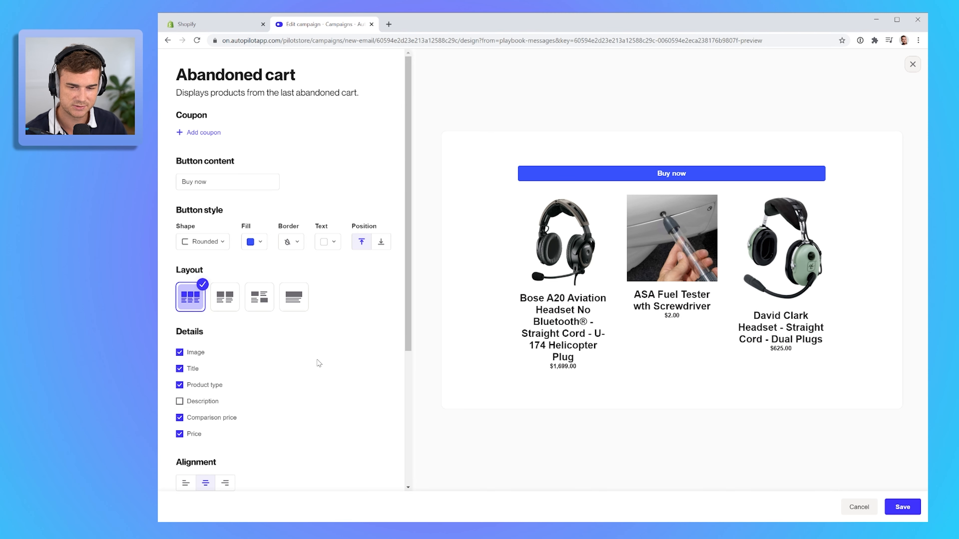
pyautogui.scroll(-5, 257, 355)
pyautogui.scroll(5, 257, 355)
pyautogui.click(903, 511)
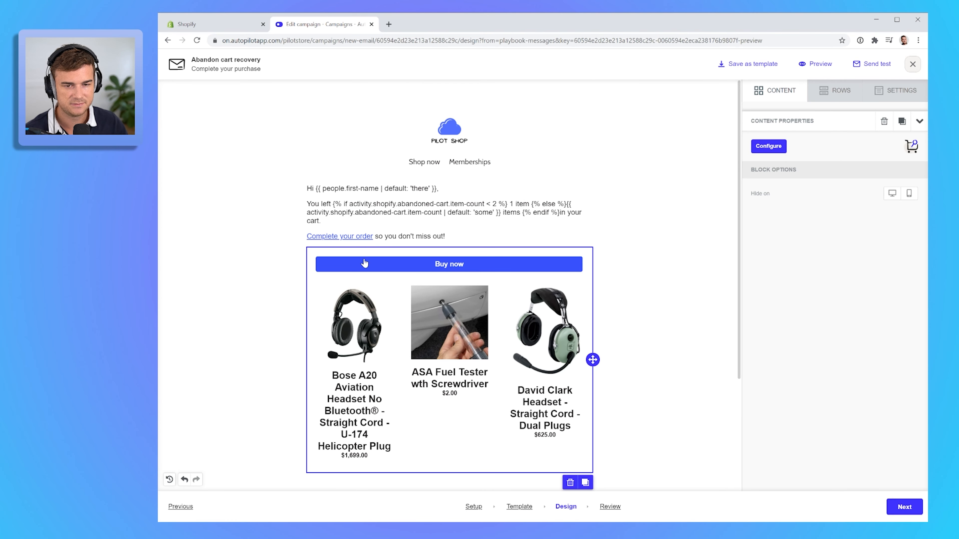
# - Select the email's greeting text block, continue to review, and publish the email
pyautogui.click(371, 203)
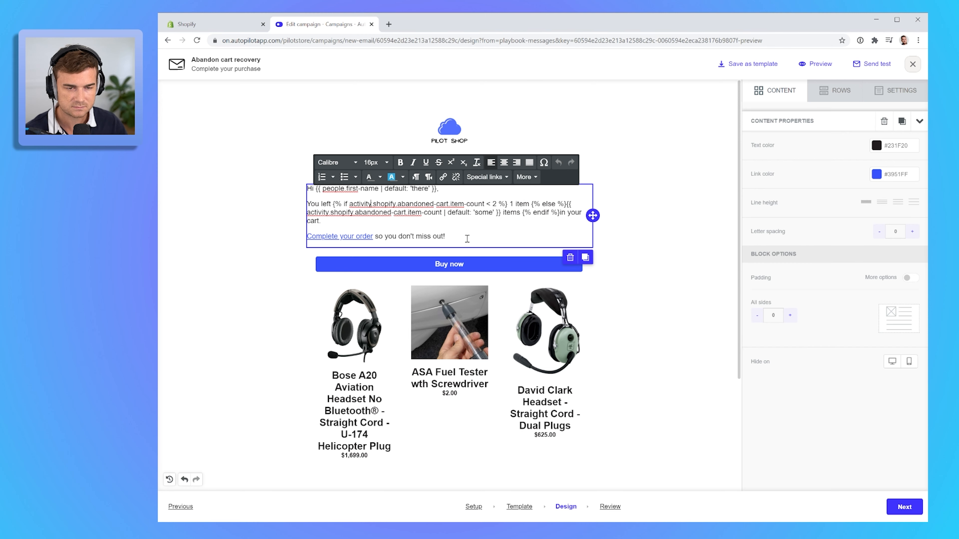
pyautogui.click(468, 238)
pyautogui.click(902, 511)
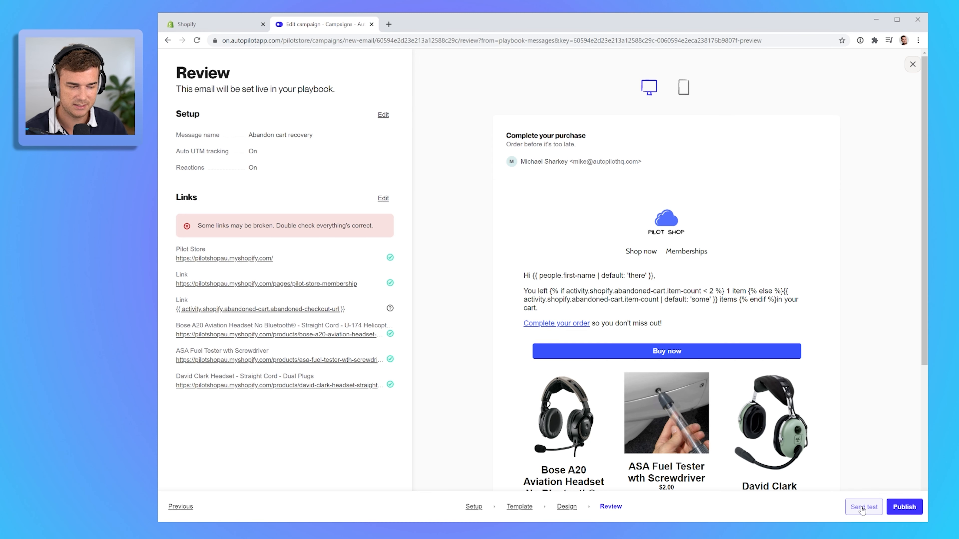
pyautogui.click(905, 511)
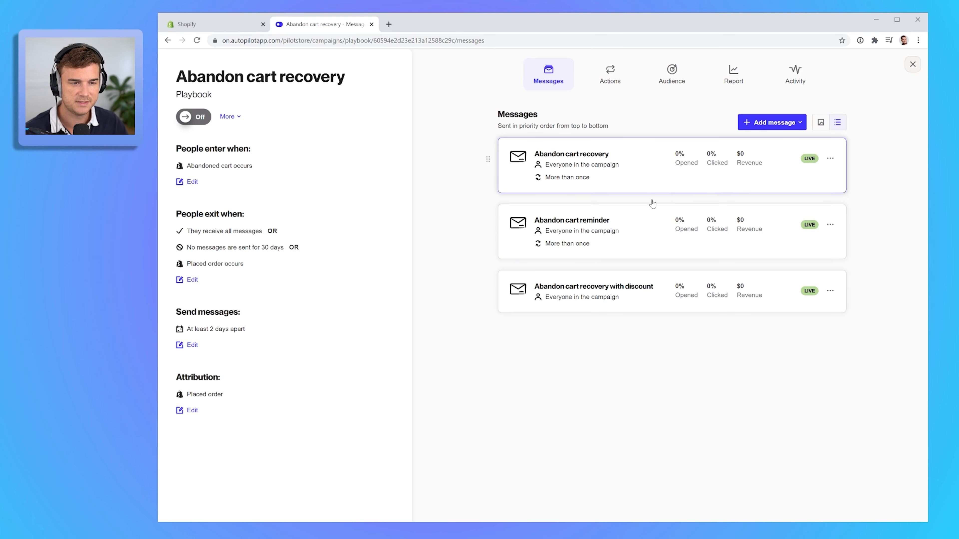
# - Preview the Abandon cart reminder email and close it
pyautogui.click(584, 235)
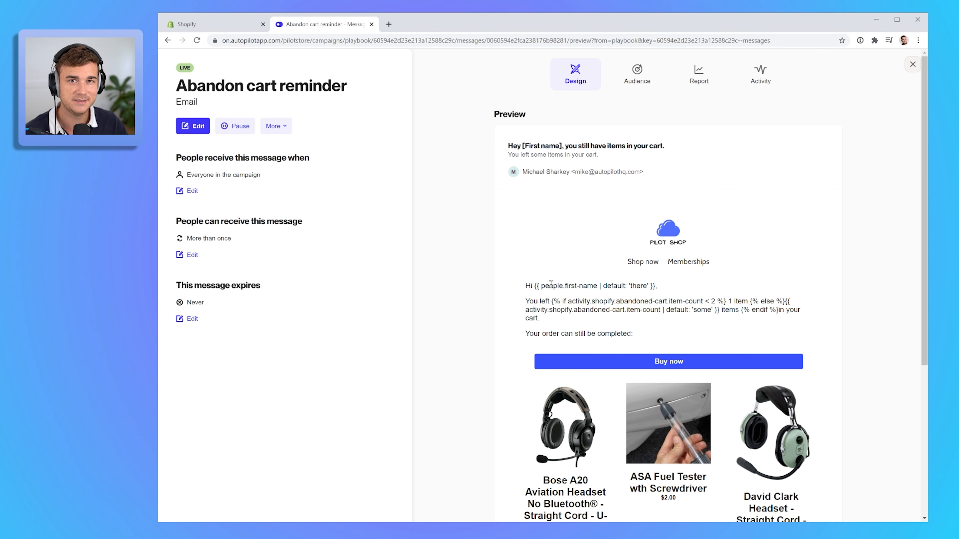
pyautogui.click(913, 64)
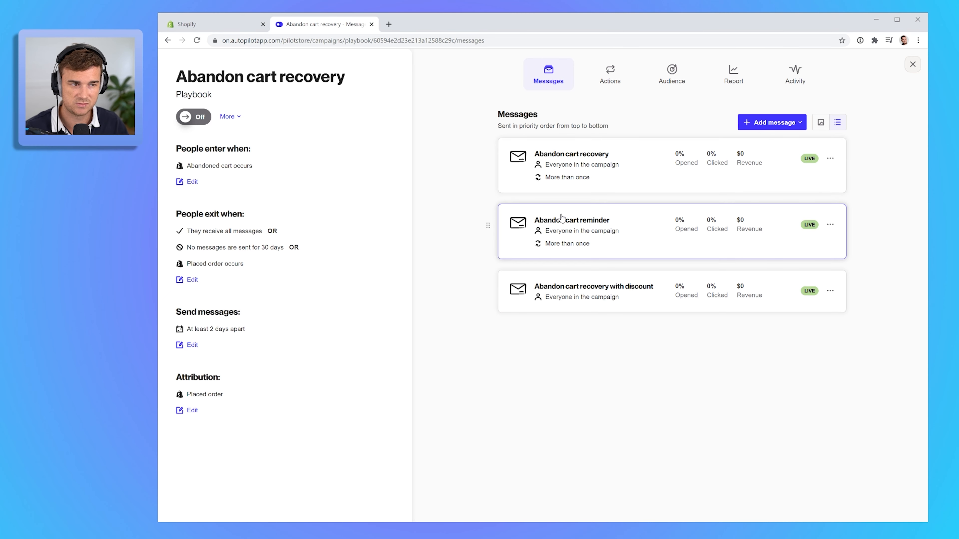
# - Open the Abandon cart recovery with discount email and read through its preview
pyautogui.click(575, 296)
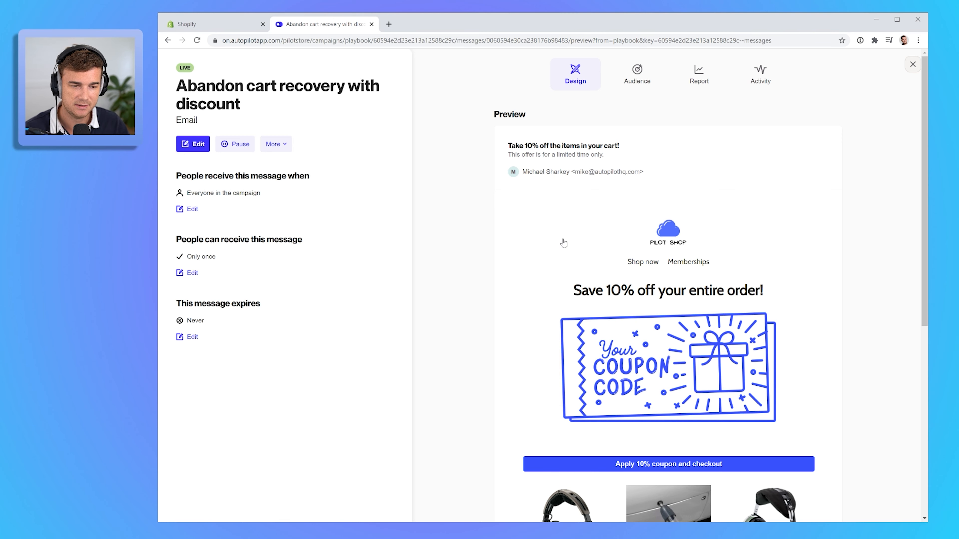
pyautogui.scroll(-5, 561, 243)
pyautogui.scroll(5, 563, 242)
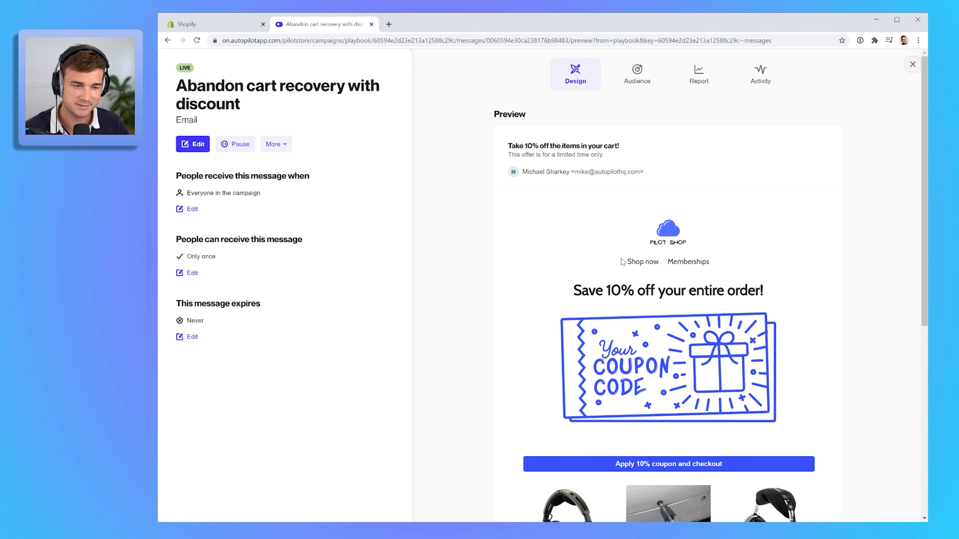
pyautogui.scroll(-5, 608, 261)
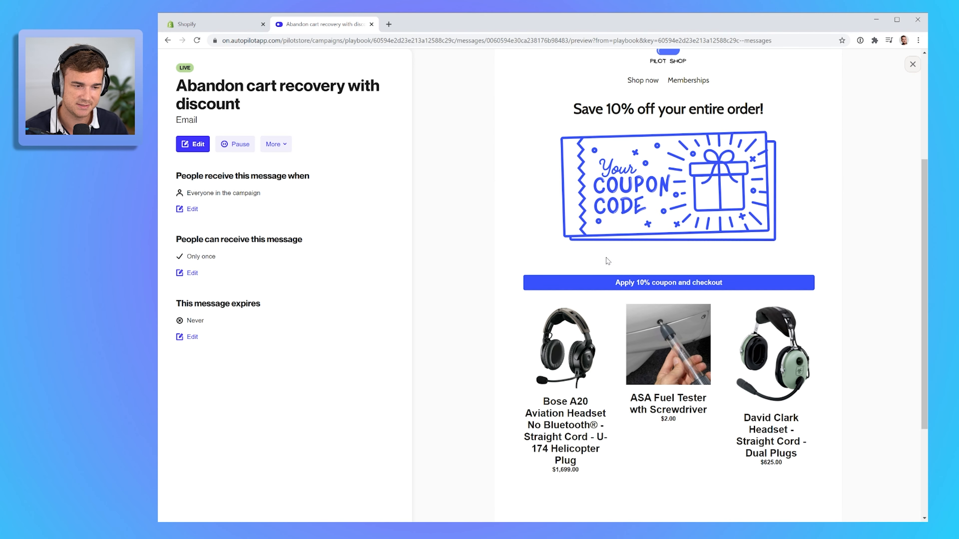
pyautogui.scroll(-4, 608, 261)
pyautogui.scroll(9, 604, 266)
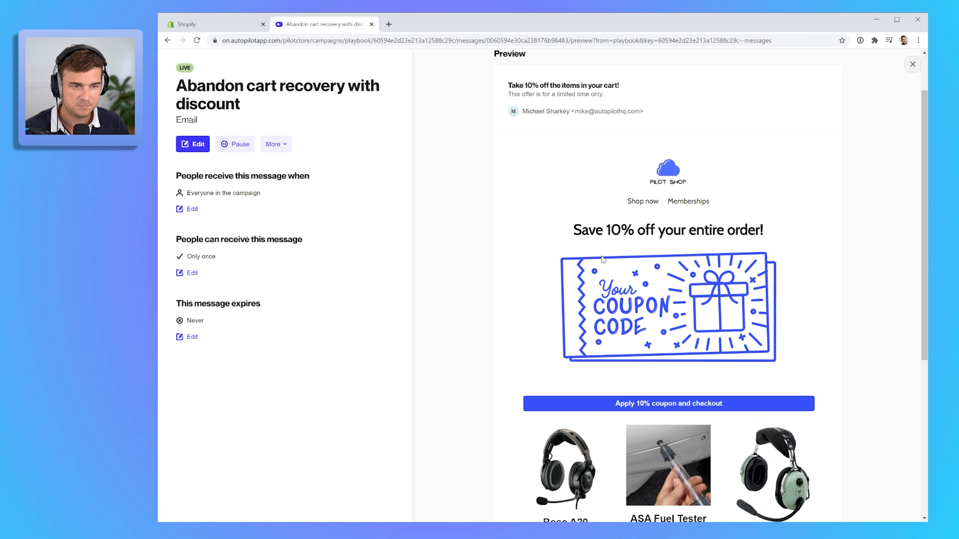
pyautogui.scroll(-8, 600, 274)
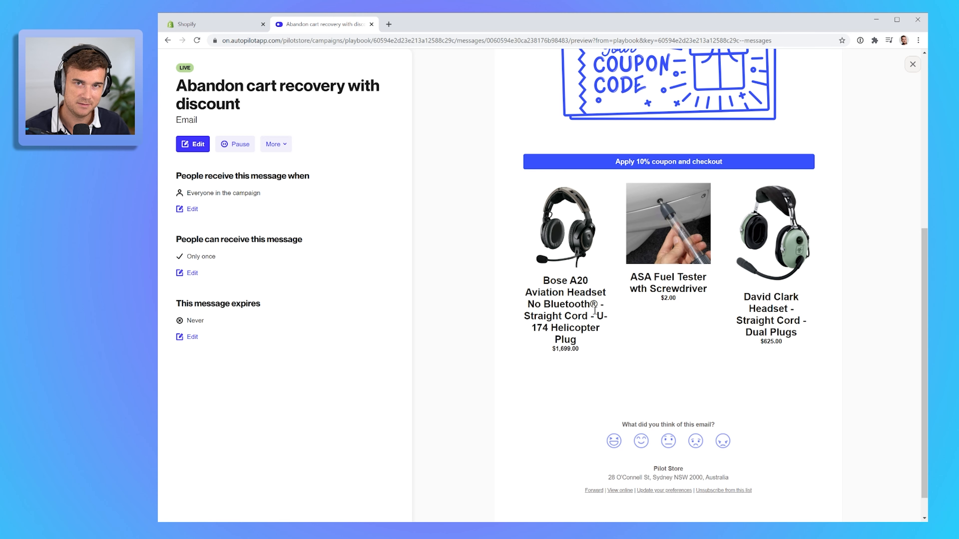
pyautogui.scroll(5, 594, 311)
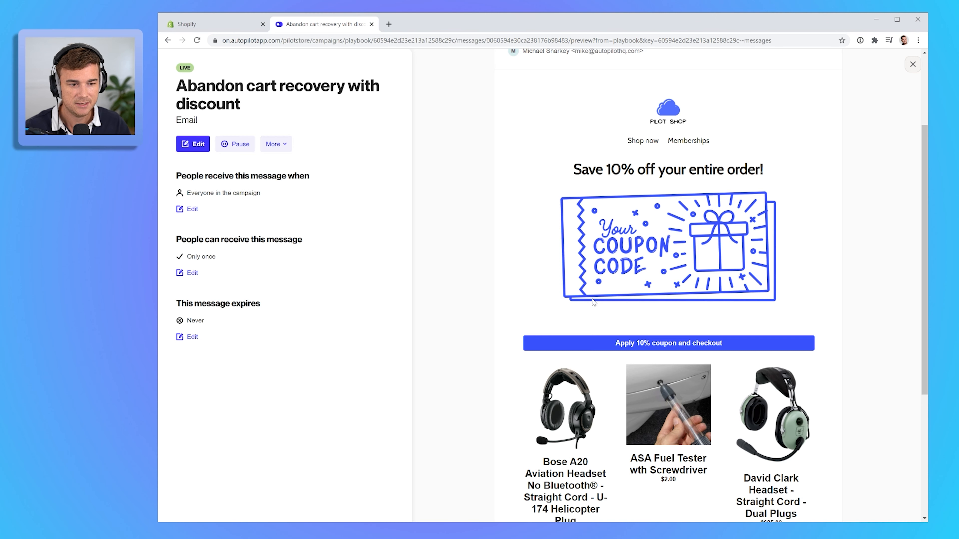
pyautogui.scroll(-2, 593, 302)
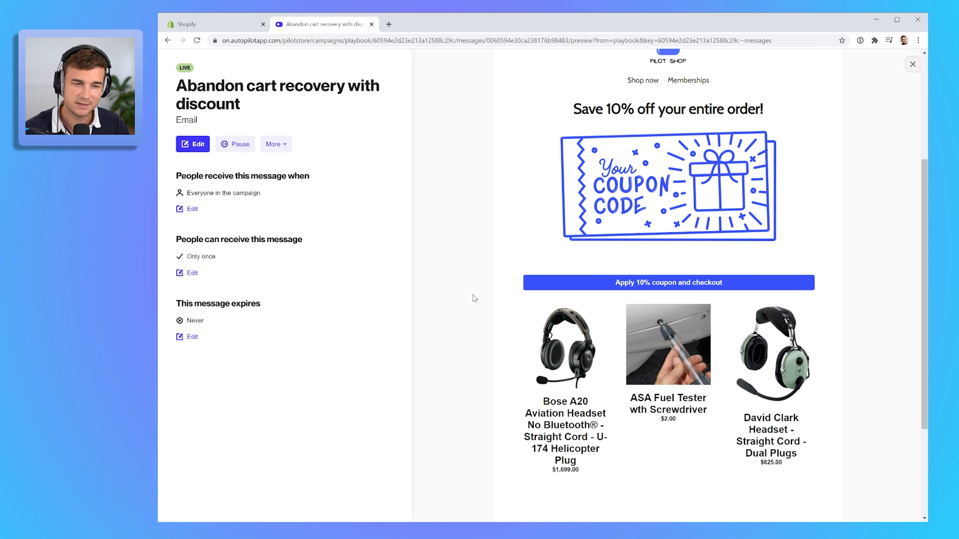
pyautogui.scroll(-4, 481, 363)
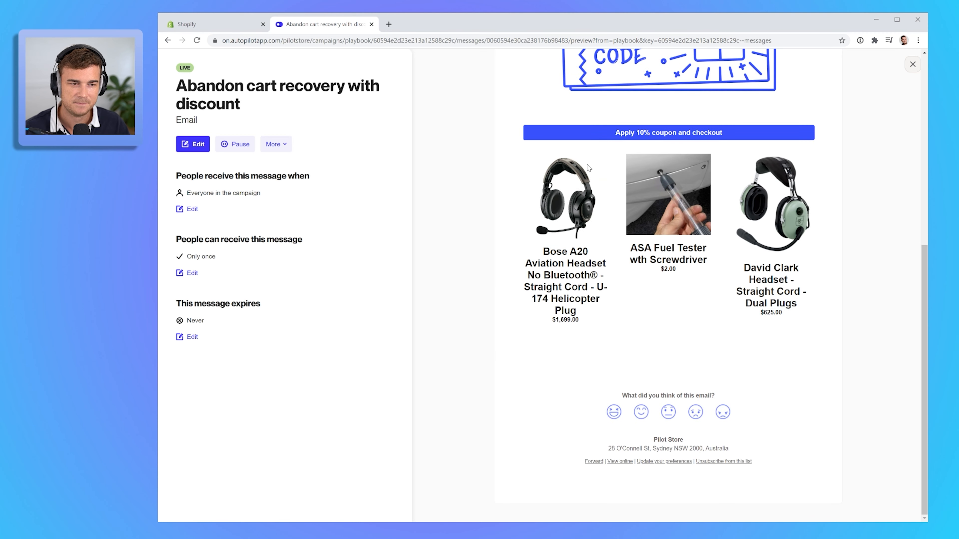
pyautogui.scroll(5, 581, 312)
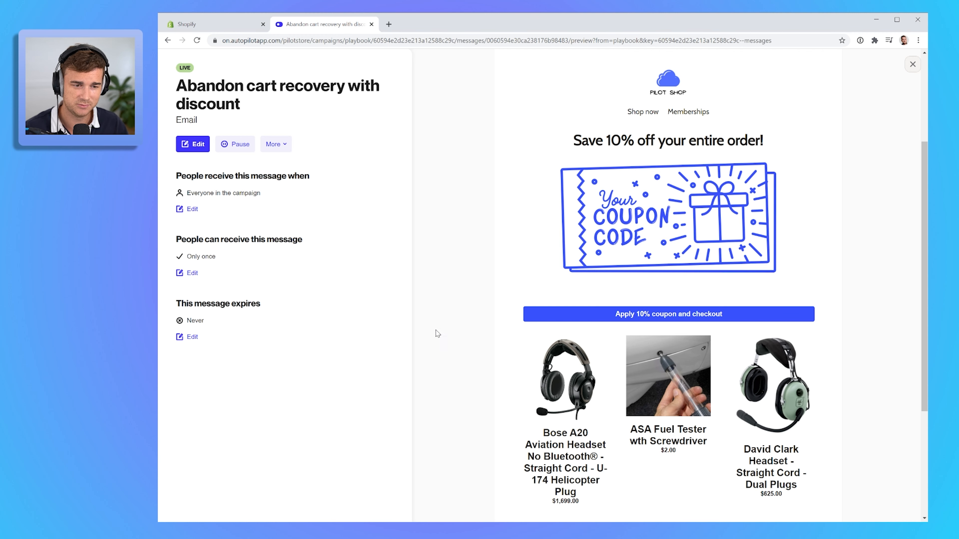
pyautogui.scroll(4, 439, 335)
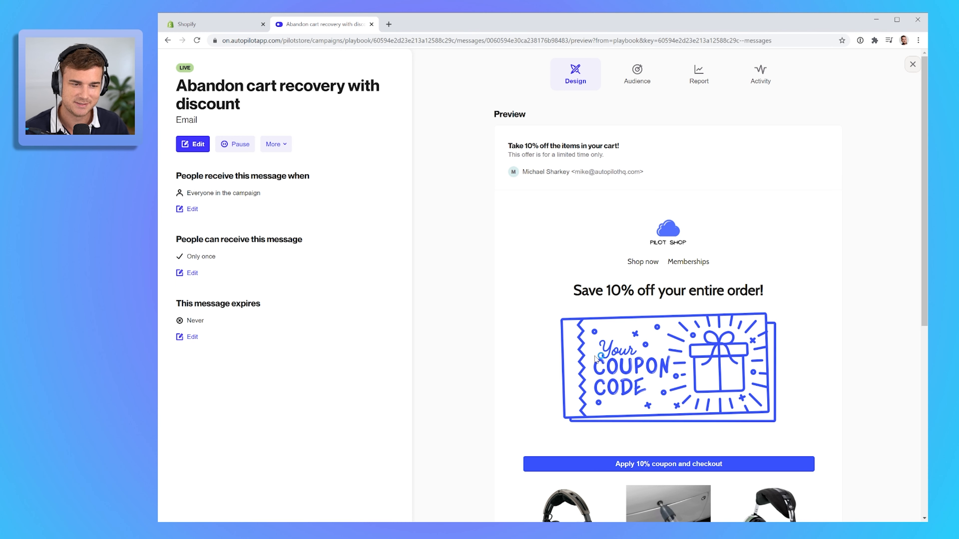
# - Return to the playbook and open the Abandon cart recovery email again
pyautogui.click(912, 64)
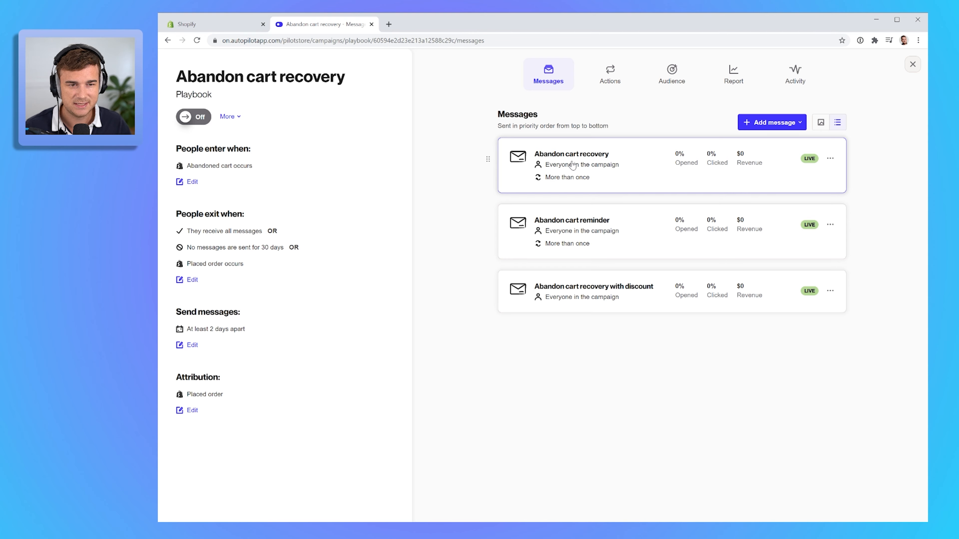
pyautogui.click(549, 178)
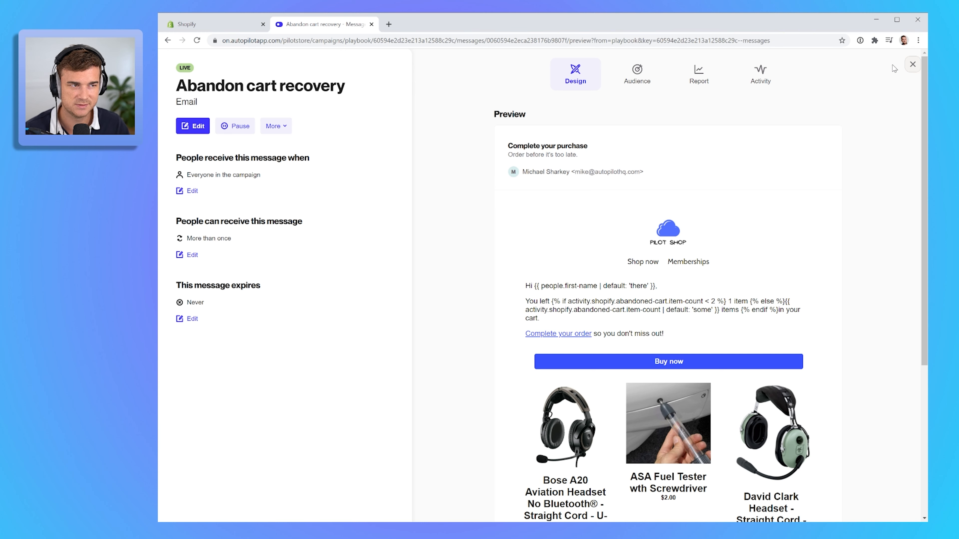
# - Return to the playbook and review the Abandon cart recovery with discount email's delivery settings
pyautogui.click(912, 65)
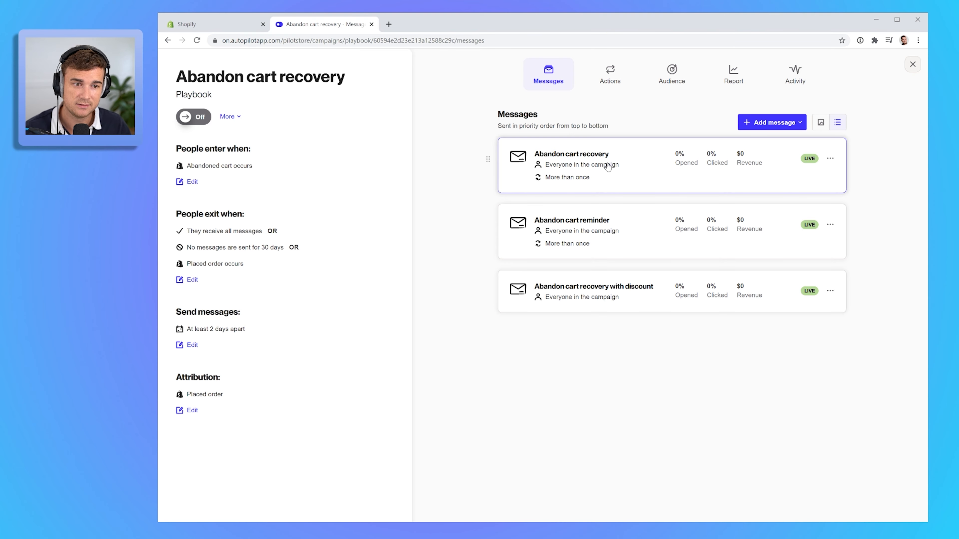
pyautogui.click(576, 294)
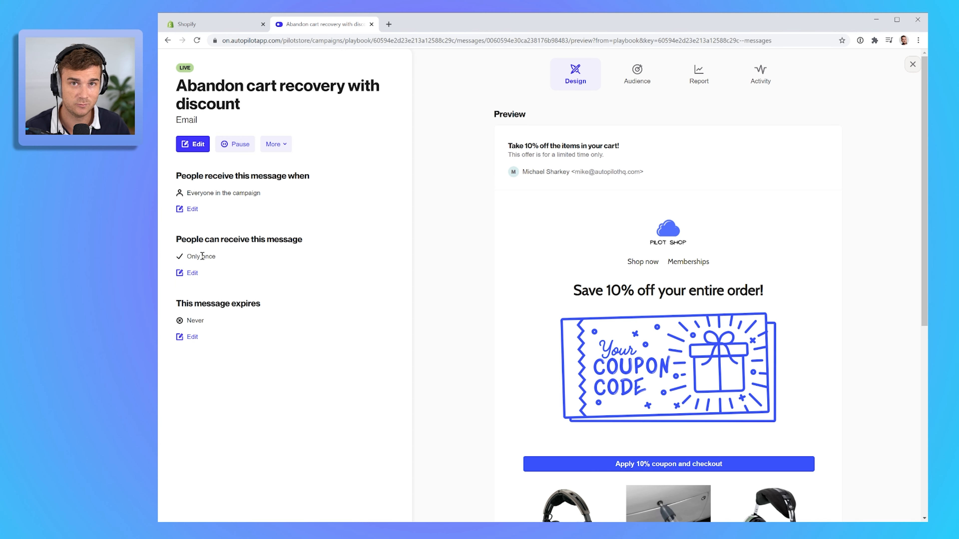
pyautogui.click(912, 64)
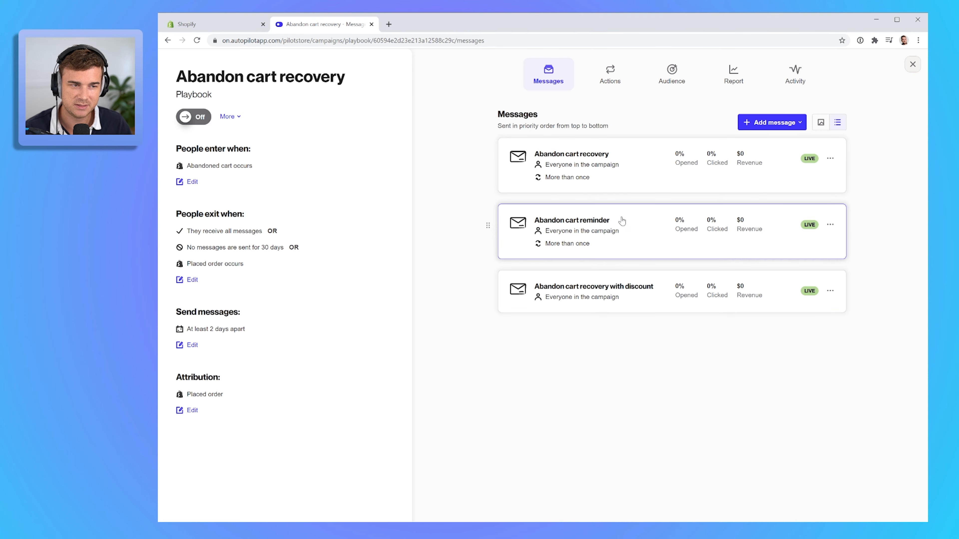
pyautogui.click(604, 293)
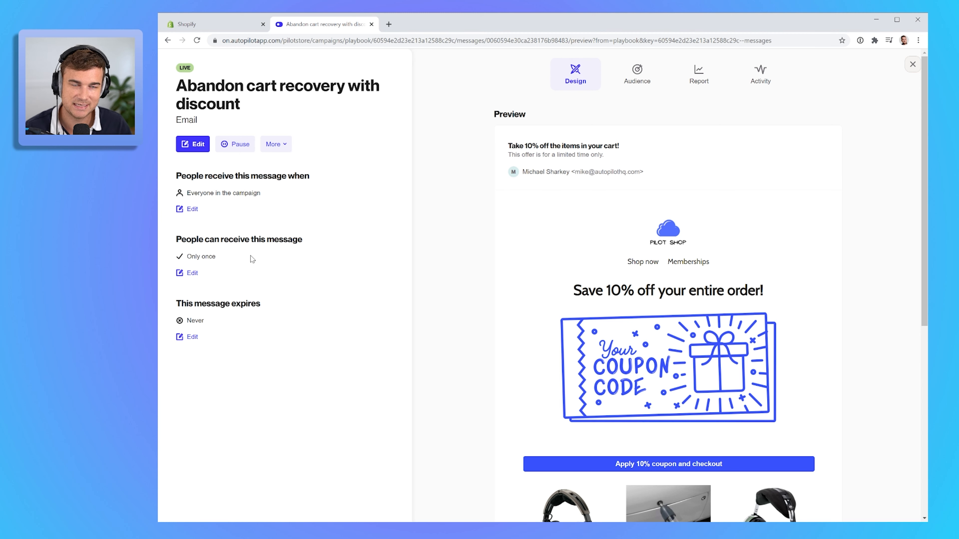
pyautogui.click(912, 65)
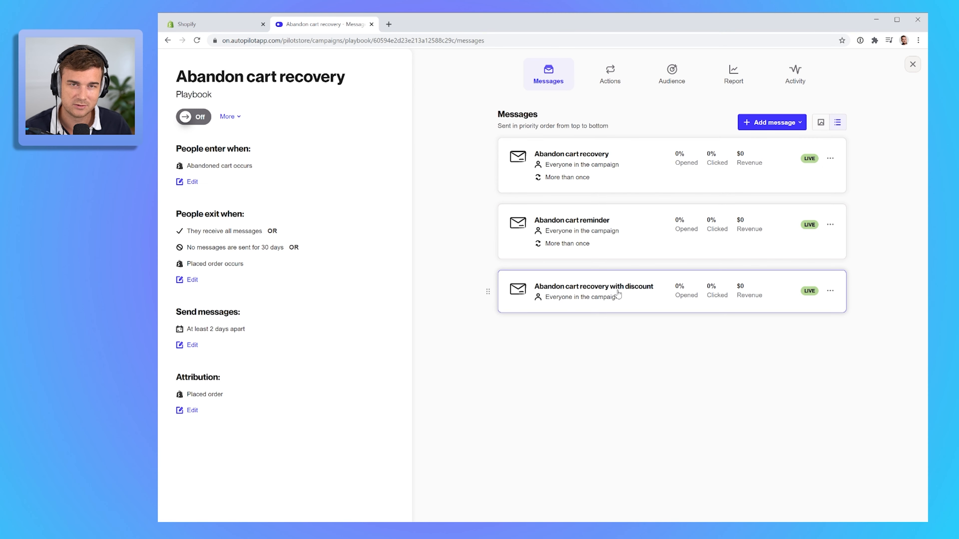
# - Reopen the discount email, inspect how often people can receive it, and return to the playbook
pyautogui.click(608, 300)
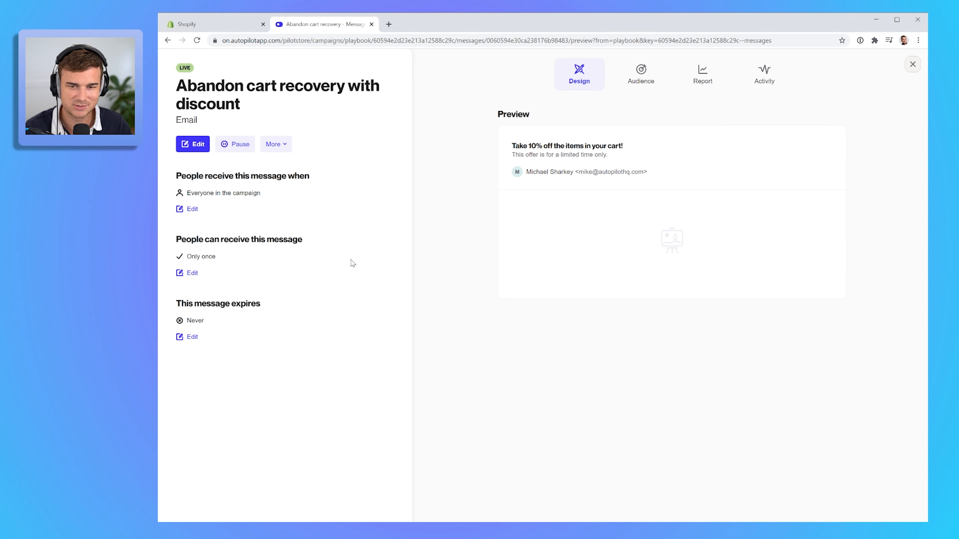
pyautogui.click(181, 275)
pyautogui.click(236, 337)
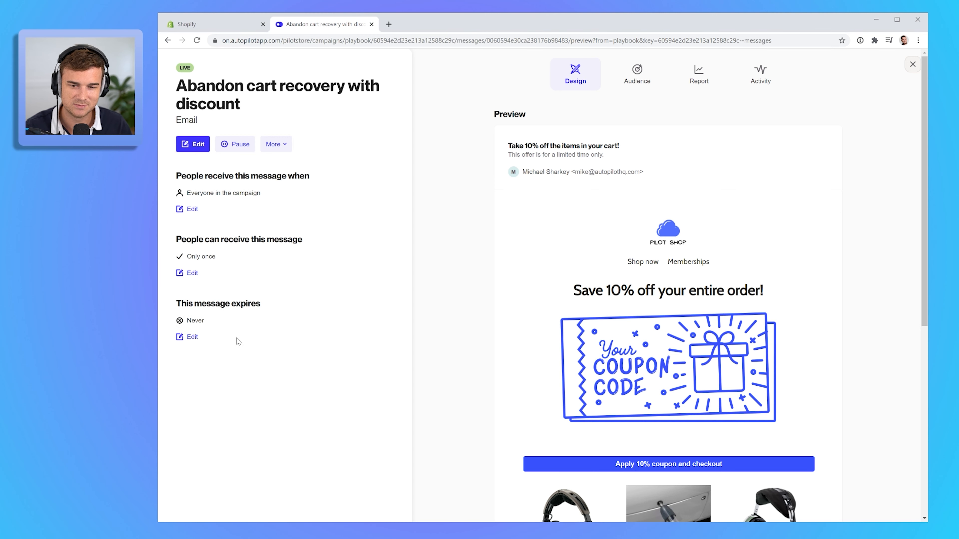
pyautogui.click(912, 64)
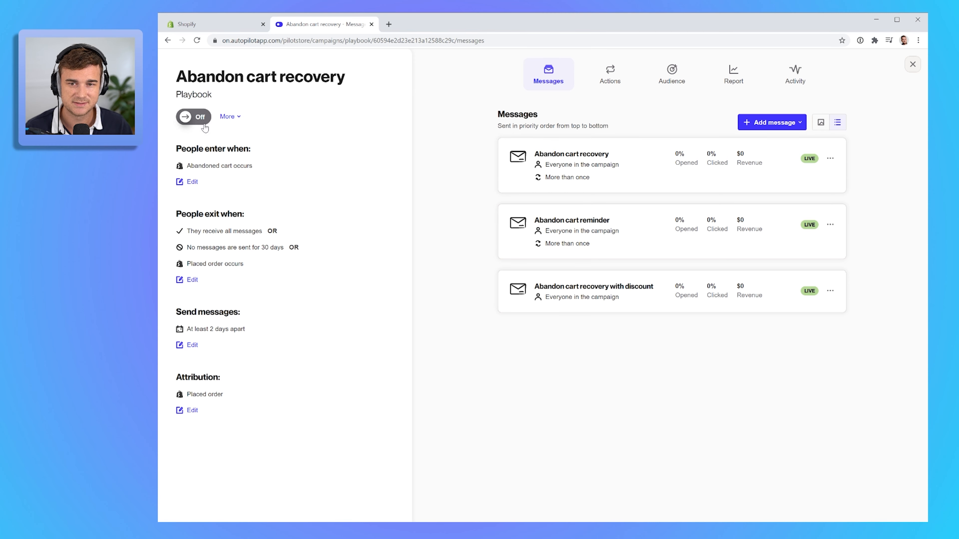
# - Switch the Abandon cart recovery playbook on and acknowledge the confirmation
pyautogui.click(199, 119)
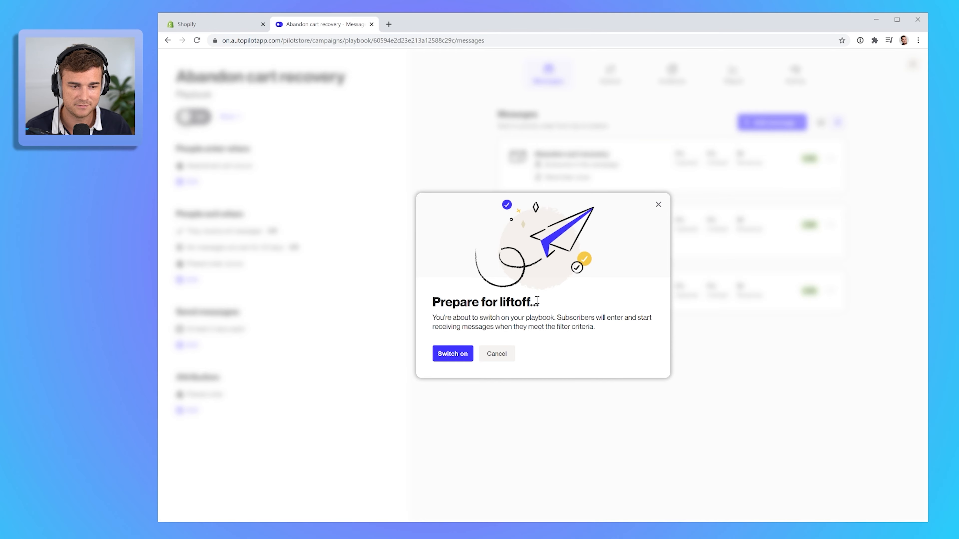
pyautogui.click(452, 354)
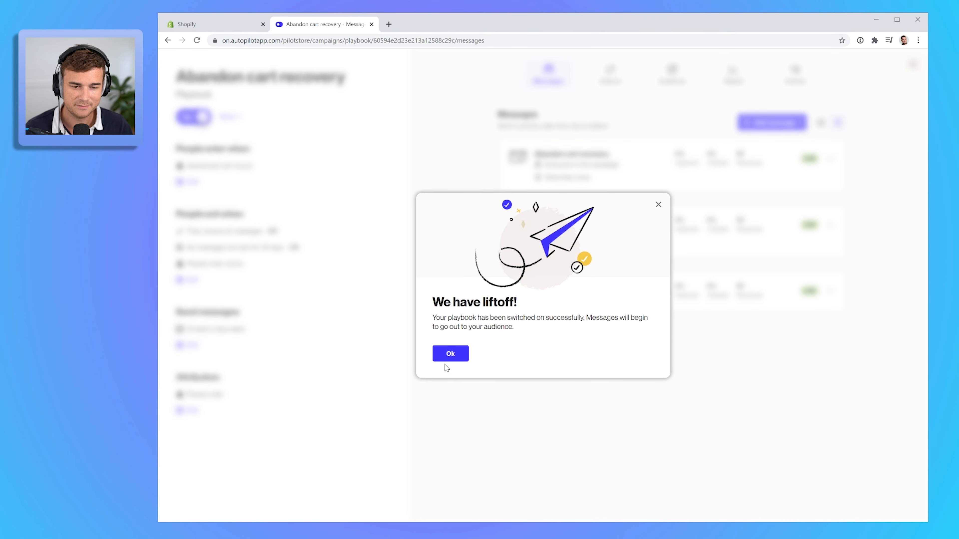
pyautogui.click(451, 354)
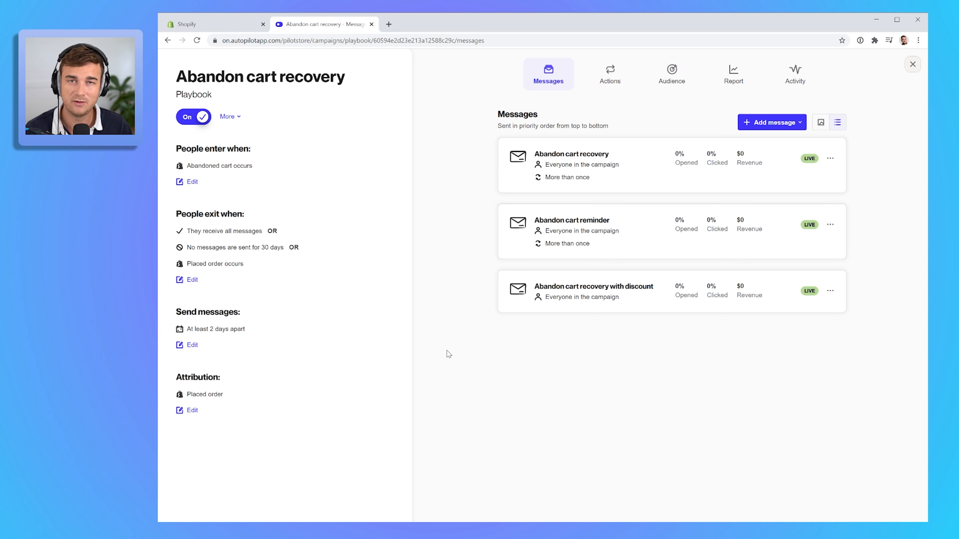